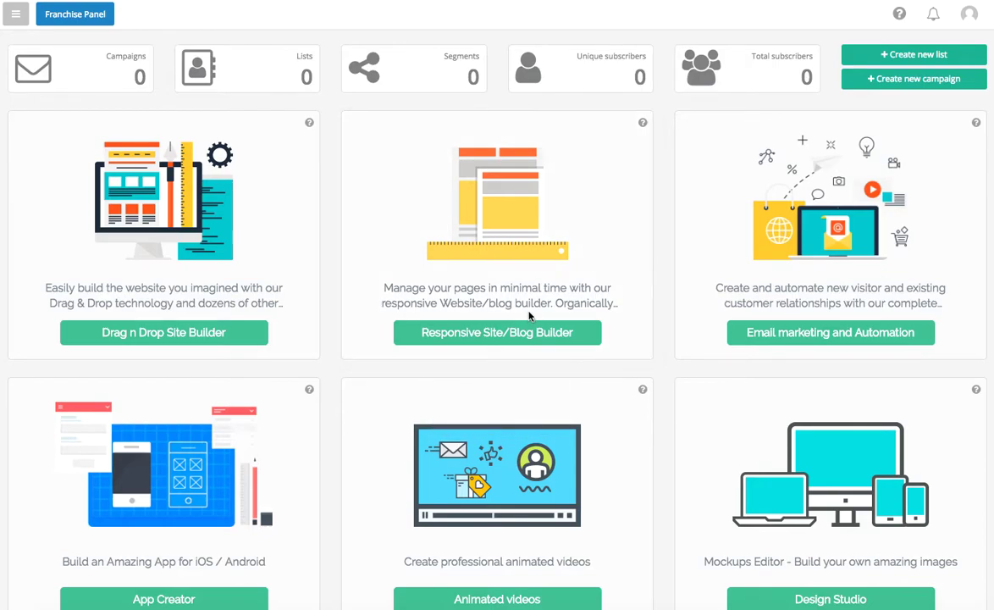
- Compare the Franchise Panel with the Virtual Office, showing the navigation menu for each, and return to the Franchise Panel
left_click(91, 17)
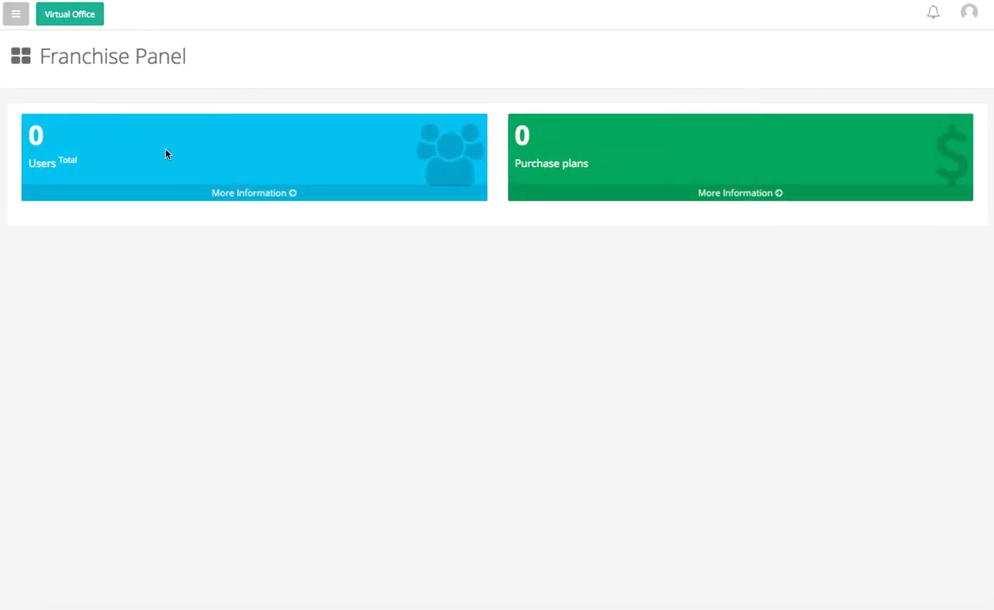
left_click(19, 22)
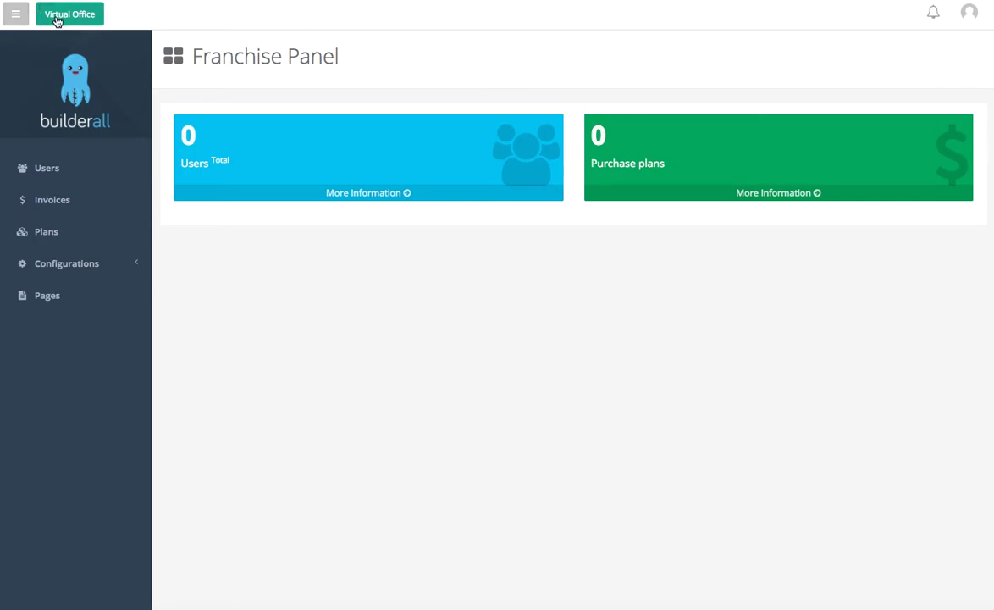
left_click(39, 21)
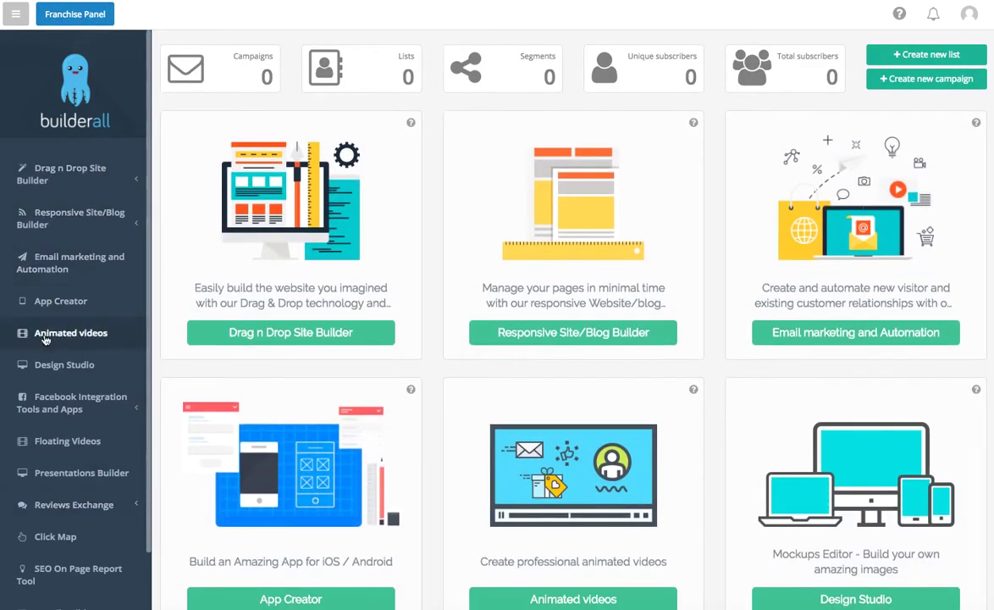
left_click(77, 14)
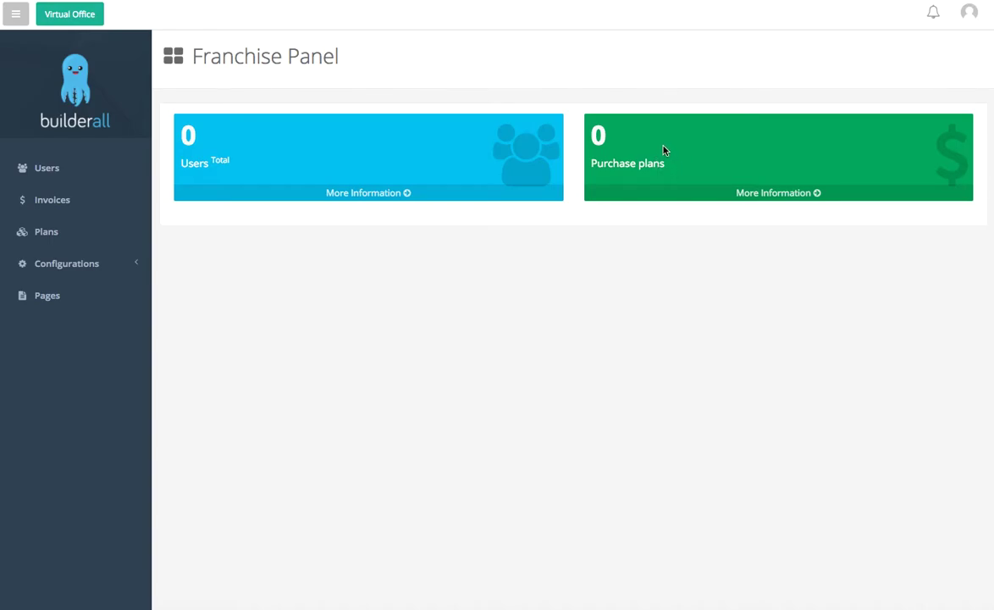
scroll(514, 242, "down", 1)
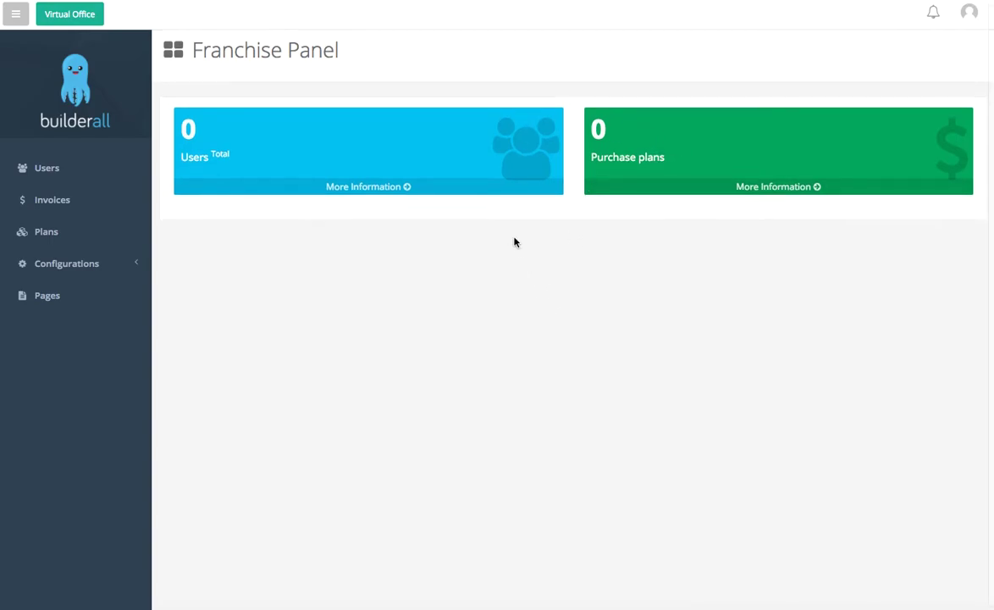
- Review the users list and the invoices area, including the blank form for creating an invoice
left_click(409, 187)
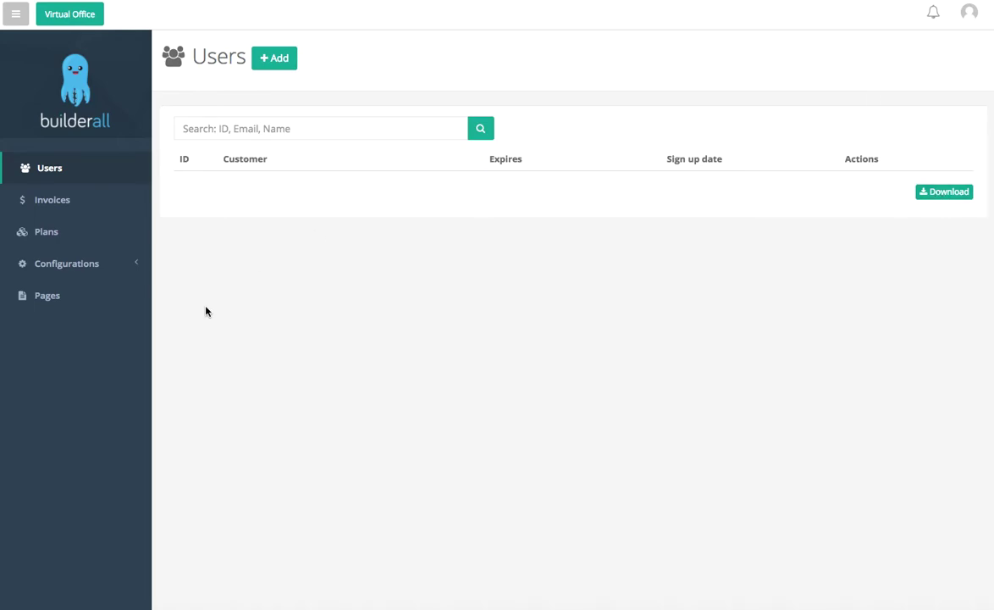
left_click(70, 200)
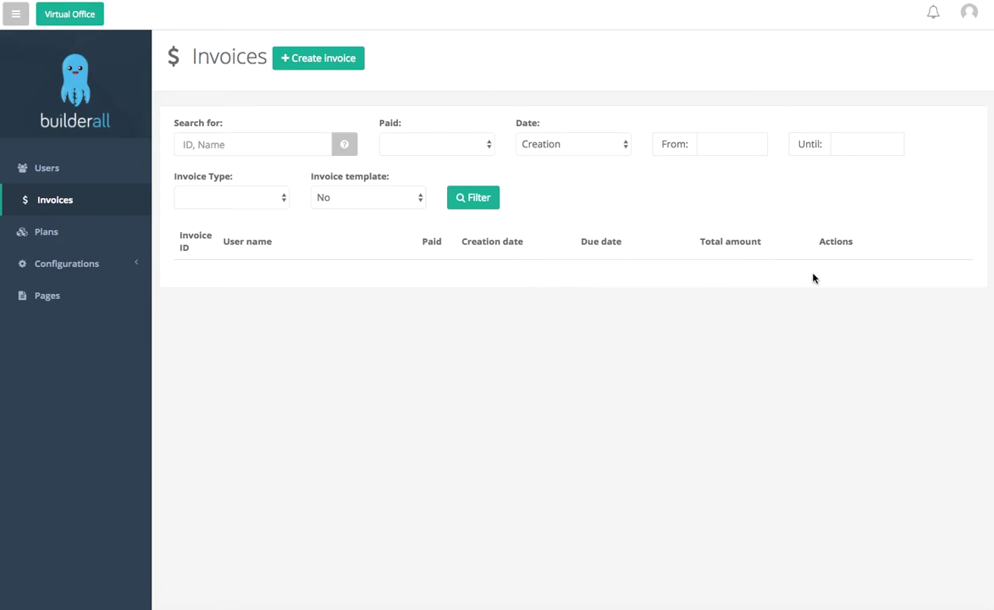
left_click(344, 71)
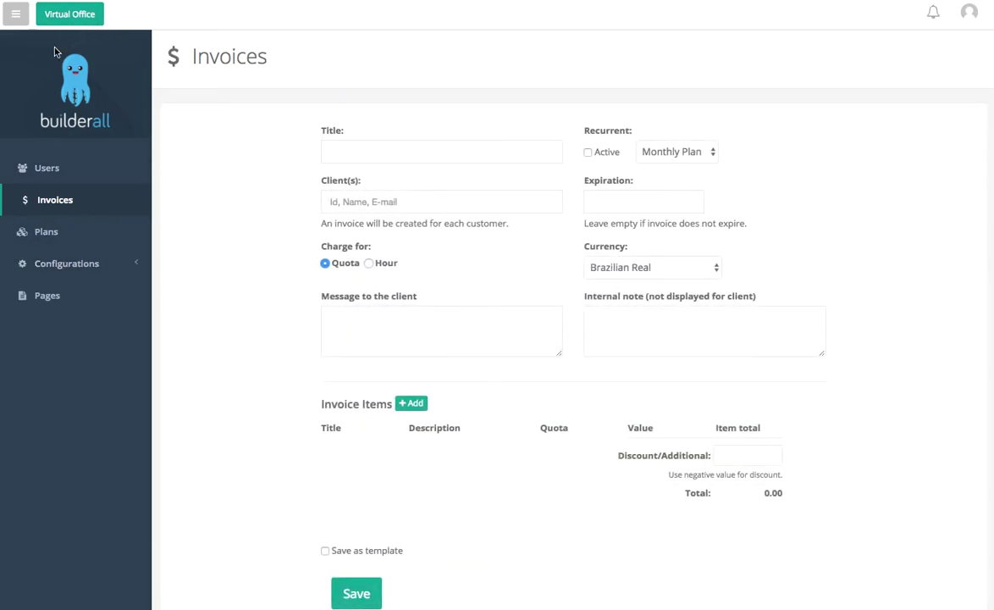
left_click(74, 208)
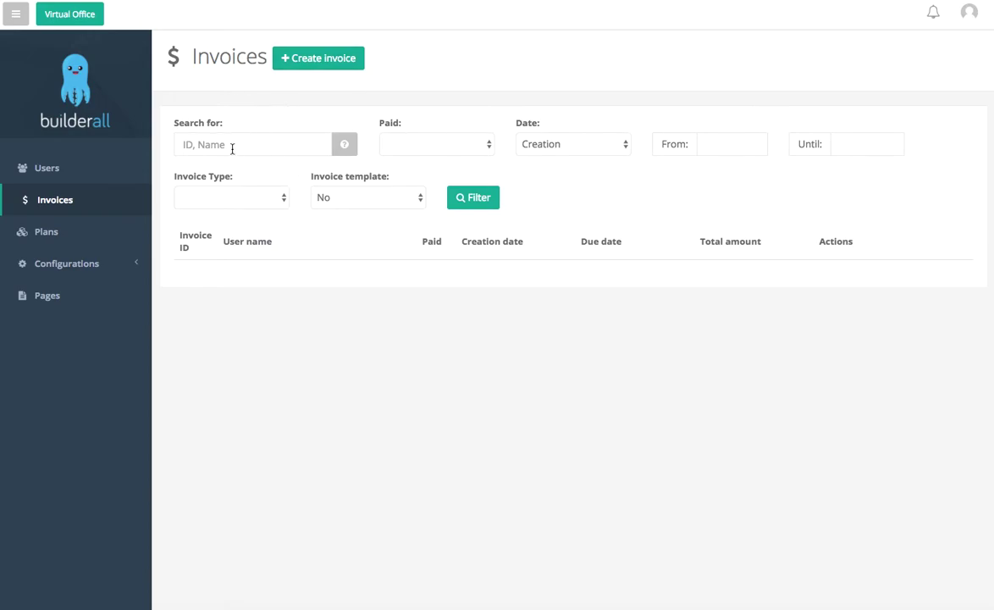
- Start a new plan and include support in it
left_click(108, 222)
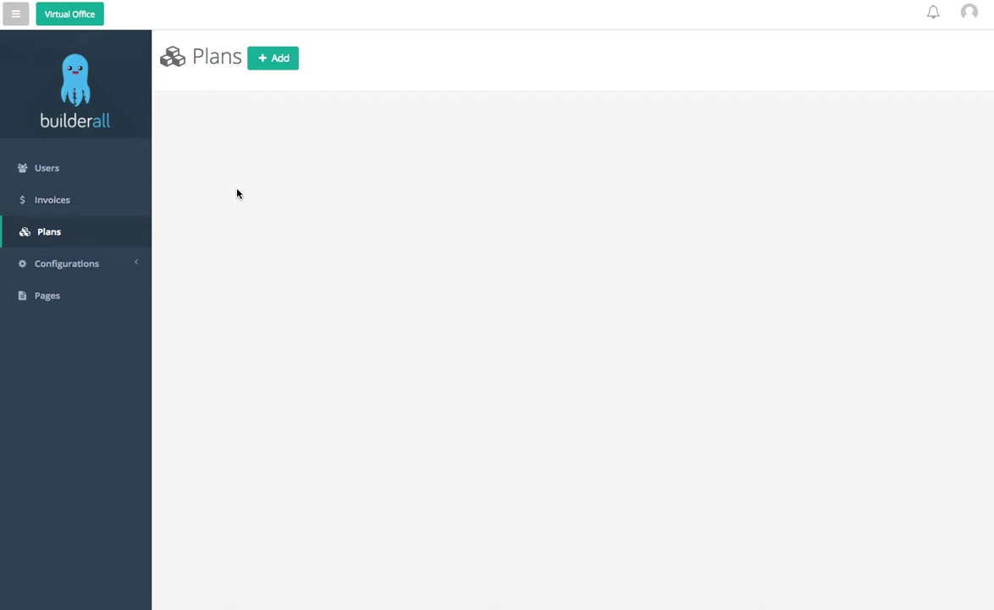
left_click(259, 61)
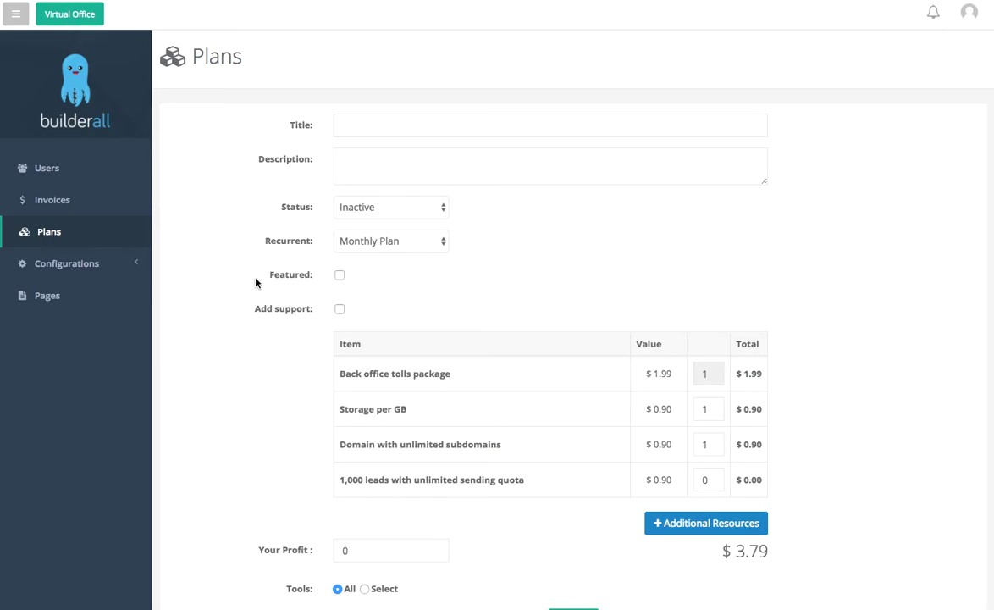
left_click(340, 276)
left_click(339, 277)
left_click(340, 310)
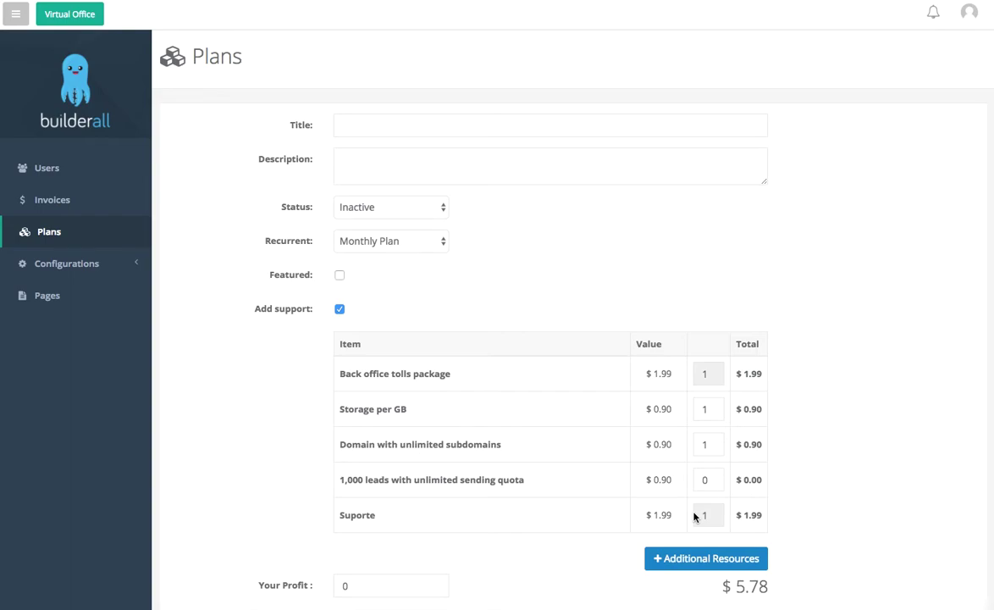
- Try a Storage per GB quantity of 2 in the plan, check the total price, and restore the quantity to 1
scroll(694, 517, "down", 3)
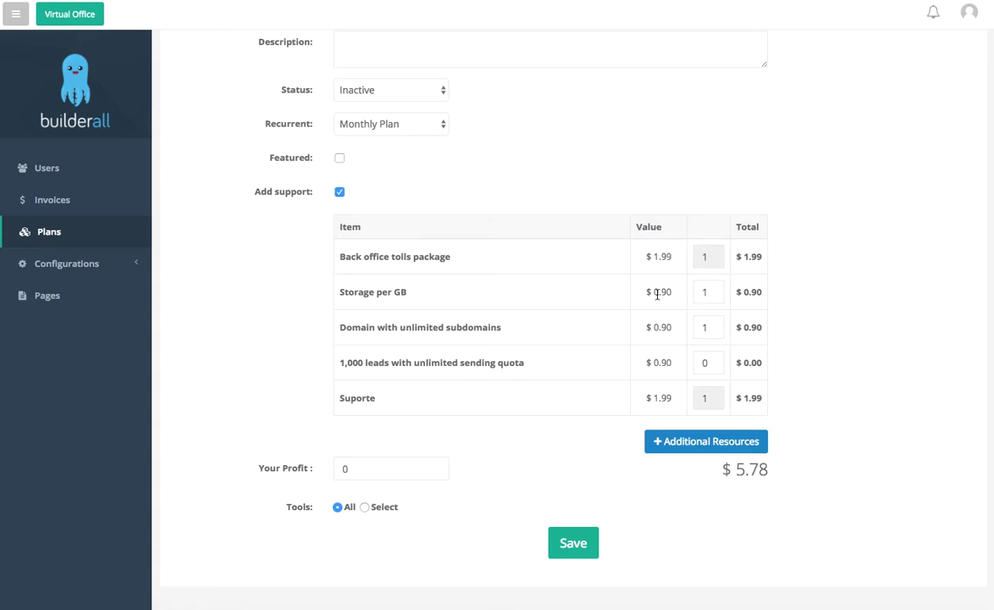
left_click(706, 291)
key("BackSpace")
type("2")
left_click(851, 307)
left_click_drag(725, 469, 781, 468)
left_click(786, 473)
left_click(713, 291)
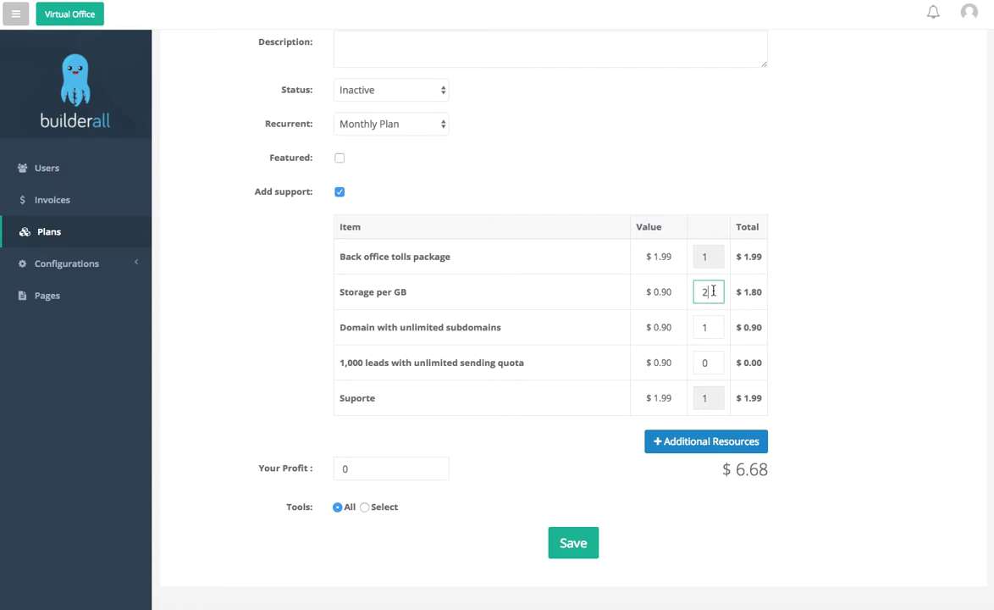
key("BackSpace")
type("1")
left_click(848, 302)
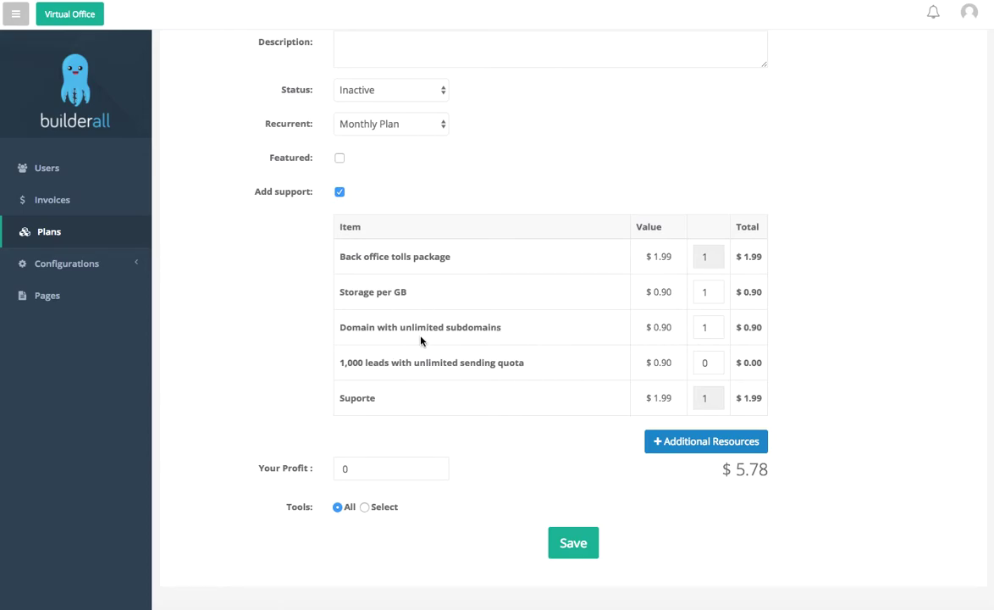
- Try a quantity of 32 for Domain with unlimited subdomains, and restore it to 1
left_click(718, 327)
left_click_drag(719, 327, 697, 328)
type("32")
left_click(784, 364)
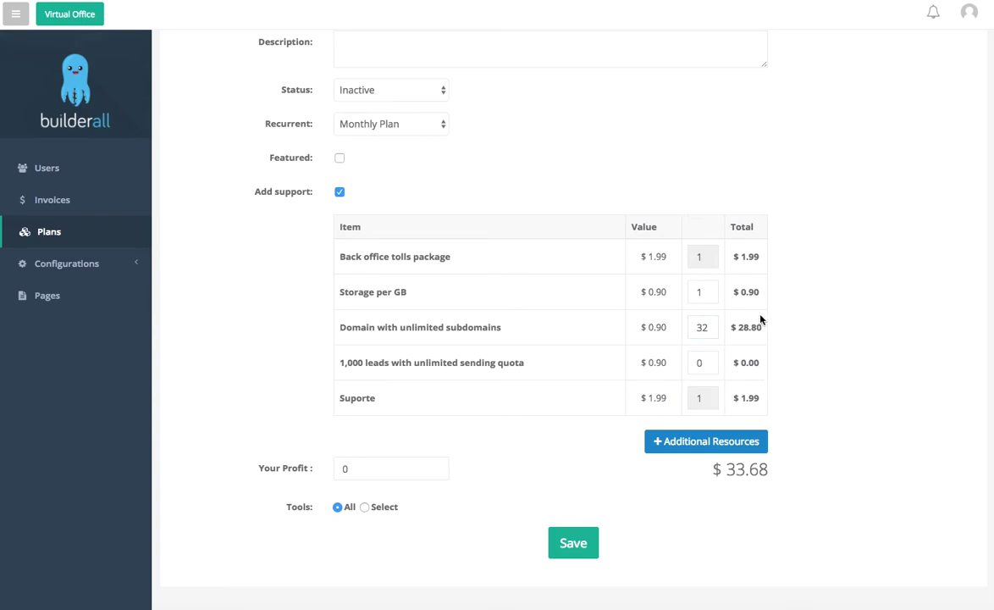
double_click(704, 328)
key("BackSpace")
type("1")
left_click(803, 340)
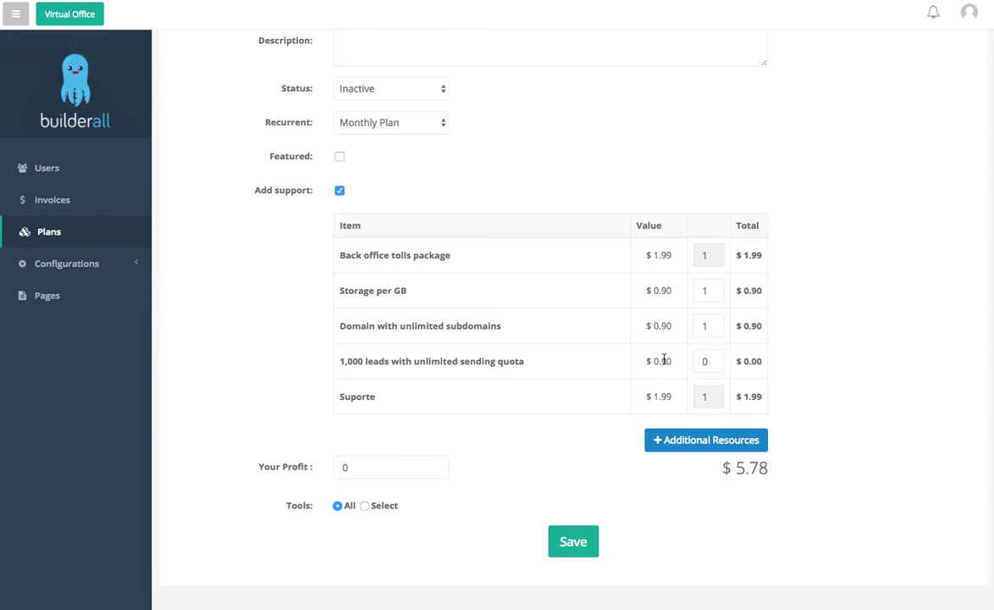
- Inspect the leads and back office package quantities and the plan's Additional Resources dialog
left_click(708, 364)
left_click(709, 254)
scroll(817, 515, "down", 1)
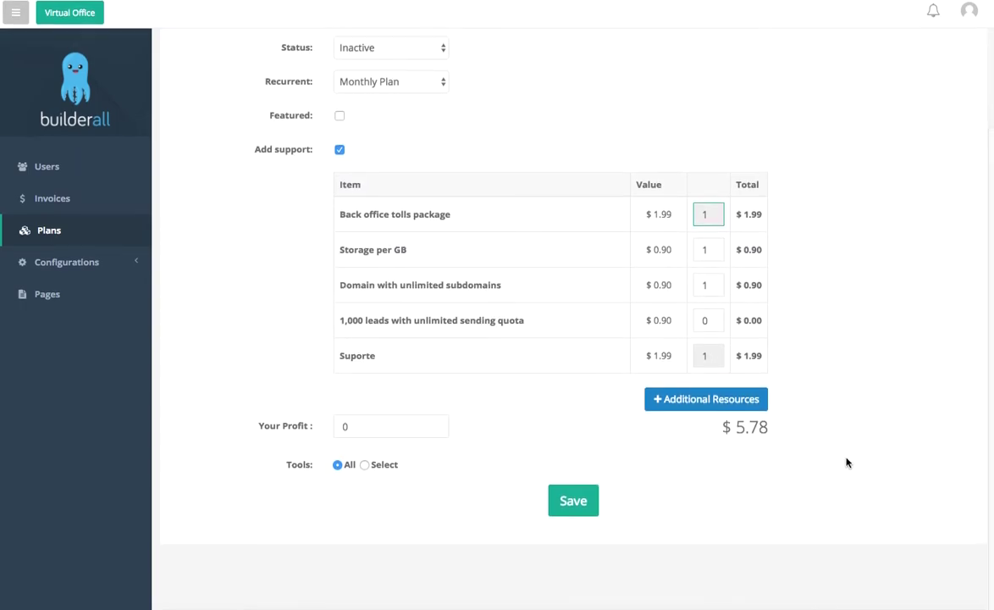
left_click(762, 401)
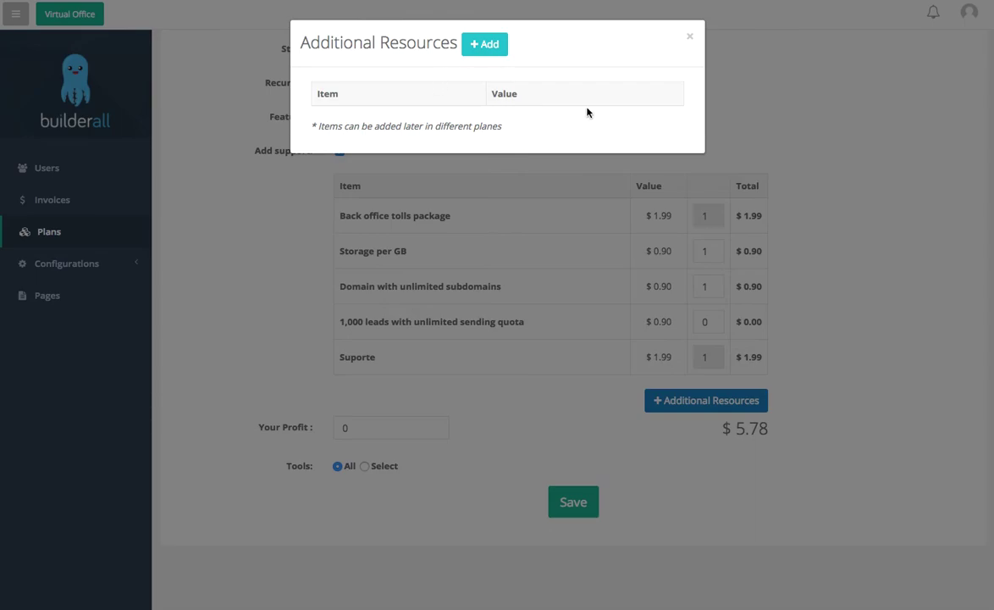
left_click(690, 36)
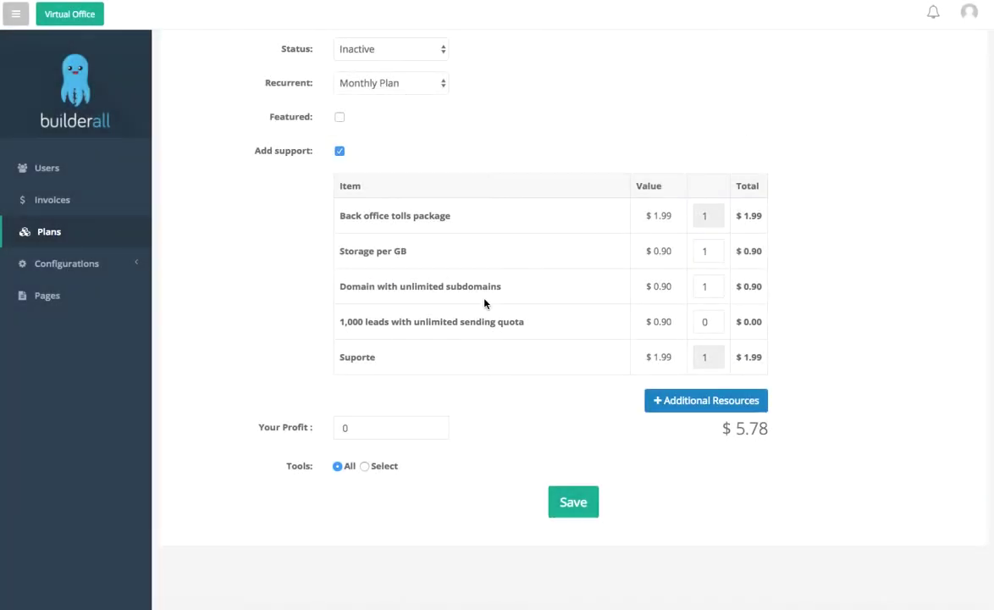
- Set the plan's profit to 10.00 and check the total price
left_click(386, 432)
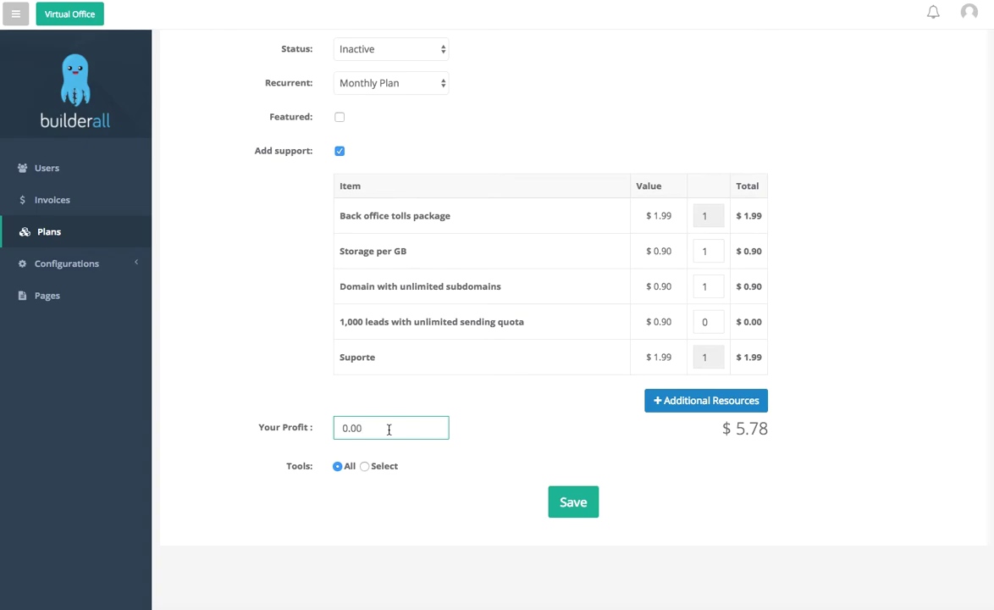
type("1000")
left_click(411, 362)
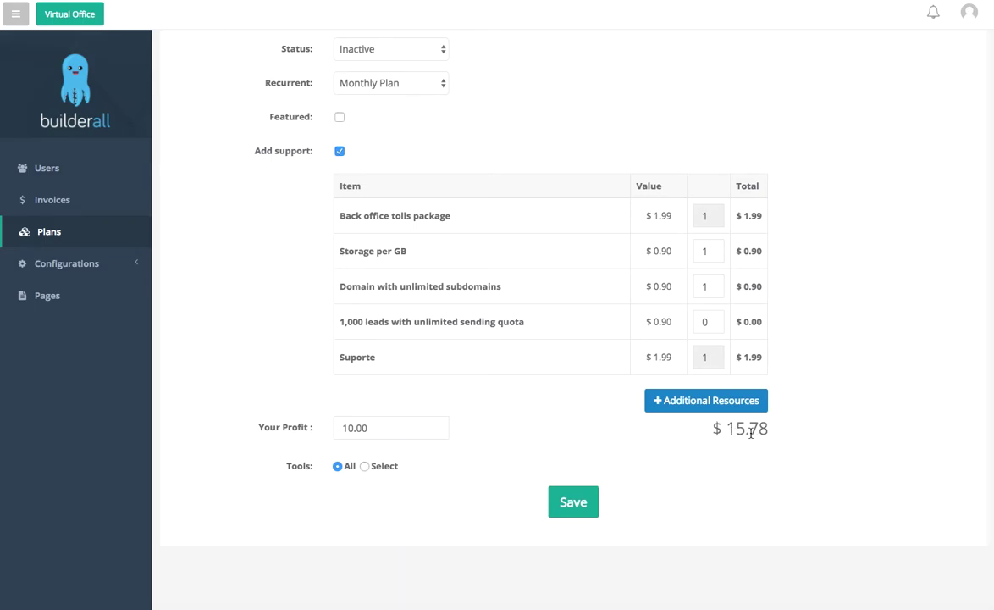
left_click_drag(739, 428, 797, 430)
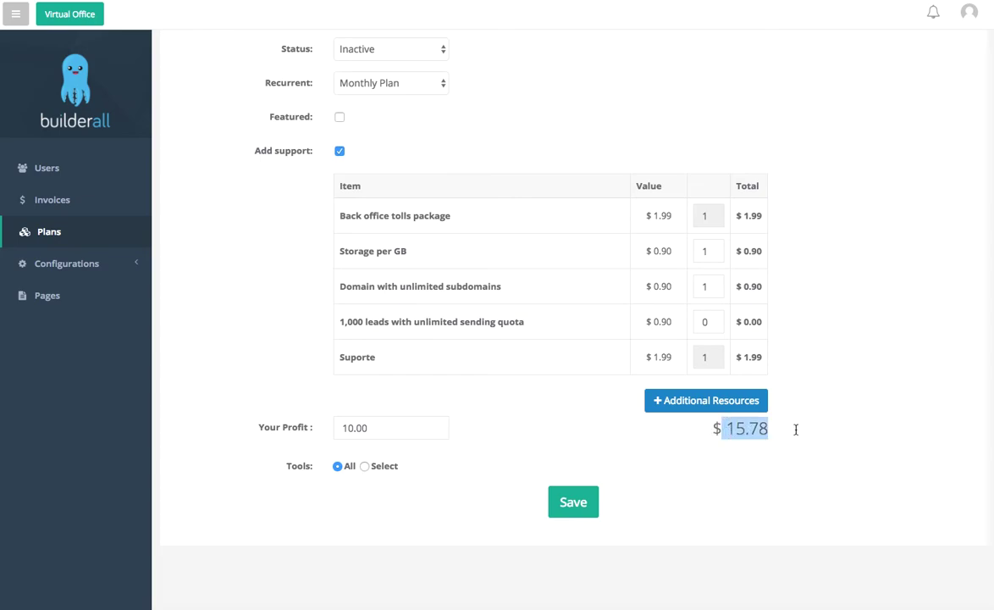
left_click(719, 524)
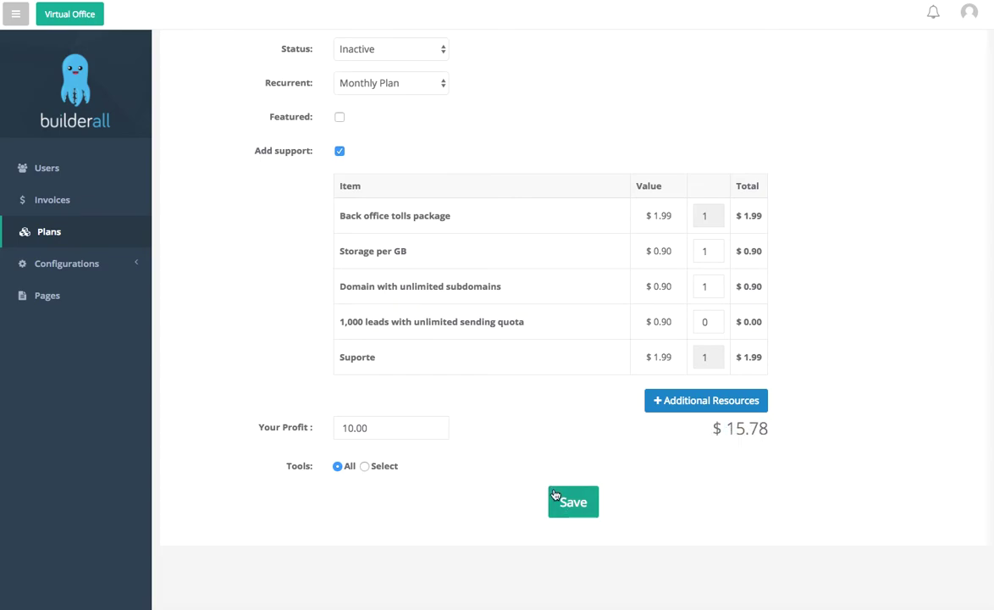
- Review the white-label configuration, including its domain, title, description, site and logo settings
left_click(128, 263)
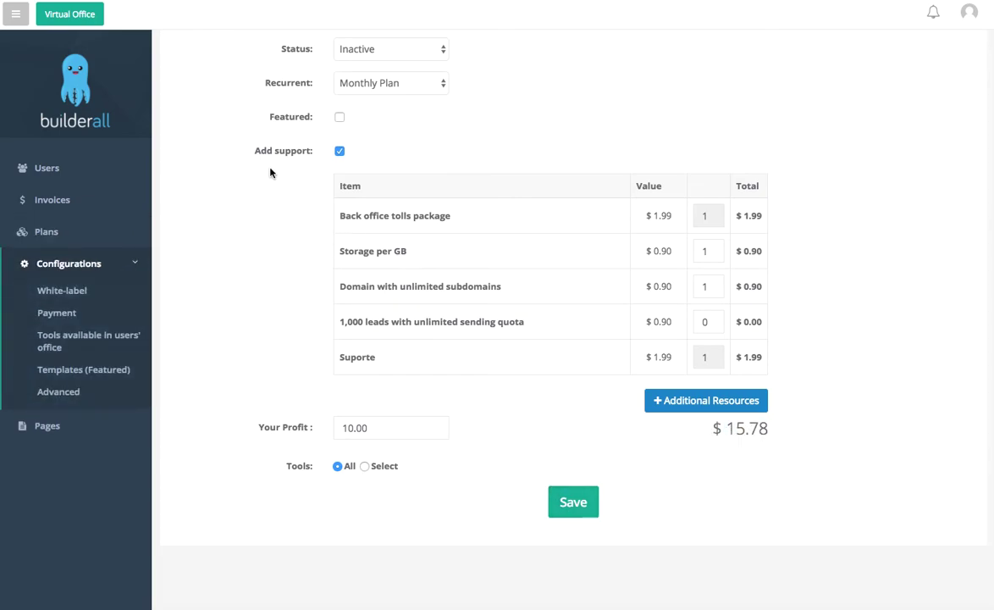
left_click(97, 297)
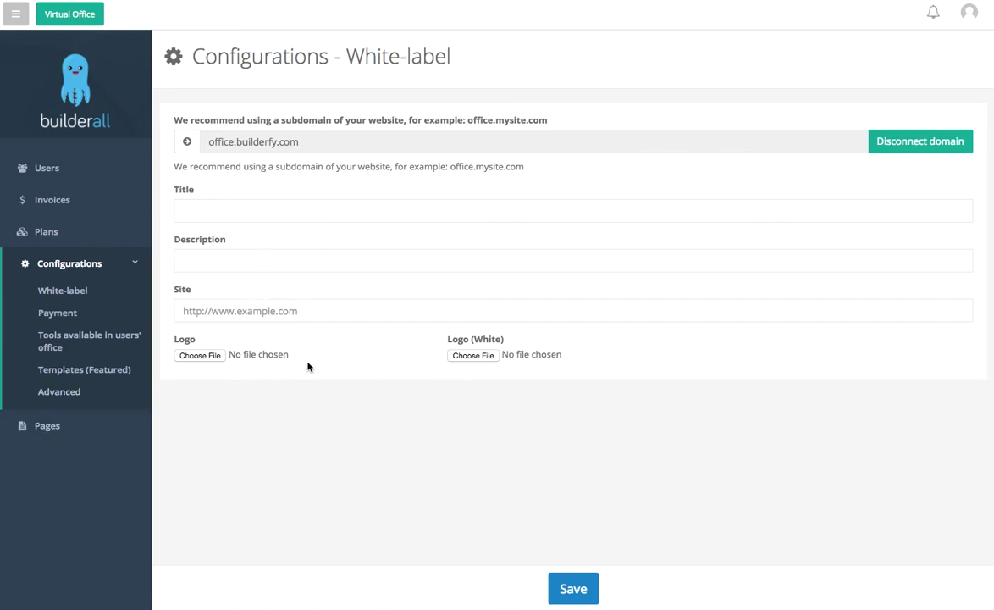
left_click(119, 265)
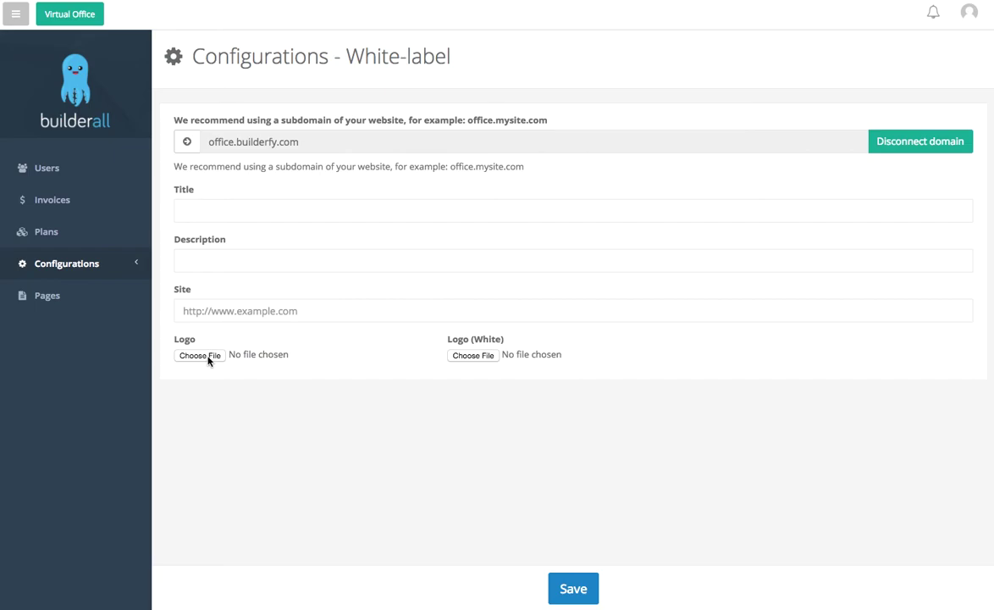
scroll(210, 358, "down", 1)
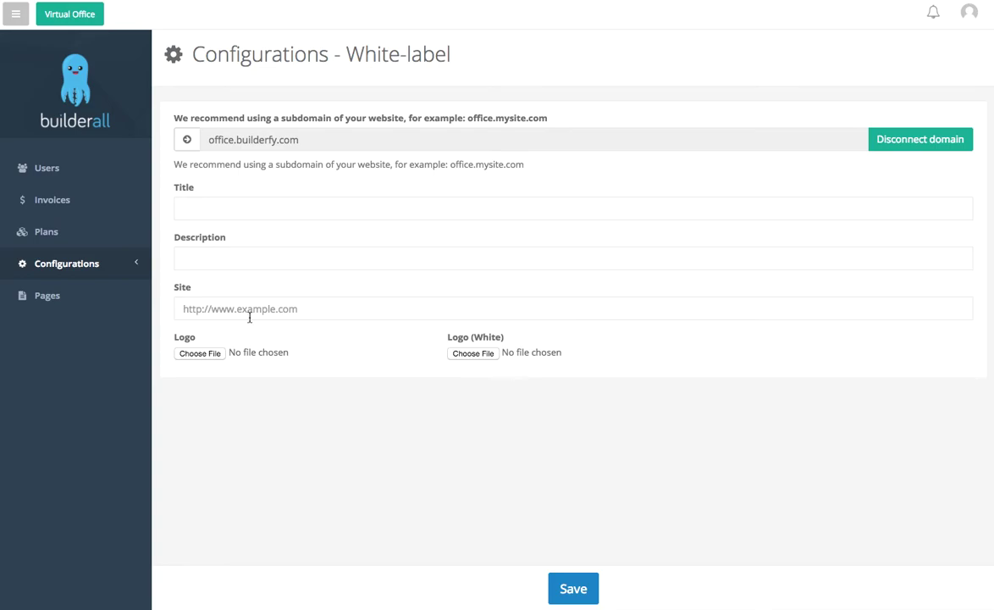
- Review the payment configuration and its PayPal email field
left_click(81, 259)
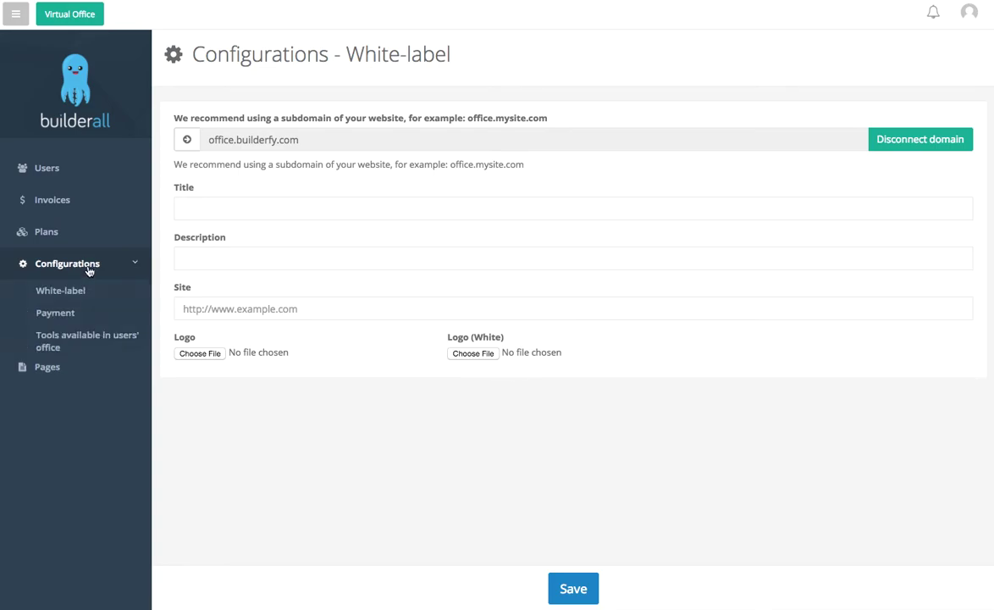
left_click(70, 313)
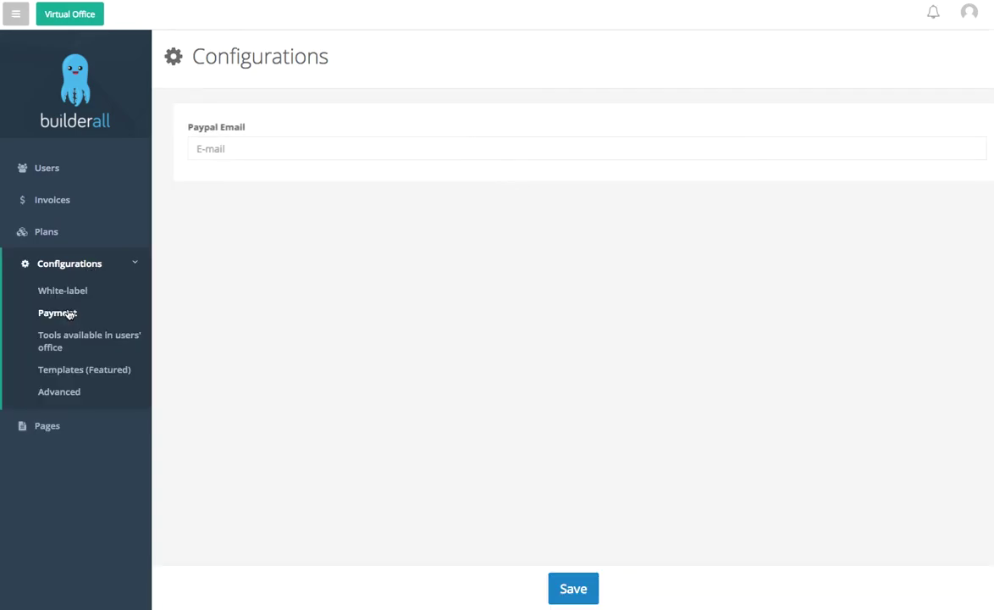
left_click(249, 149)
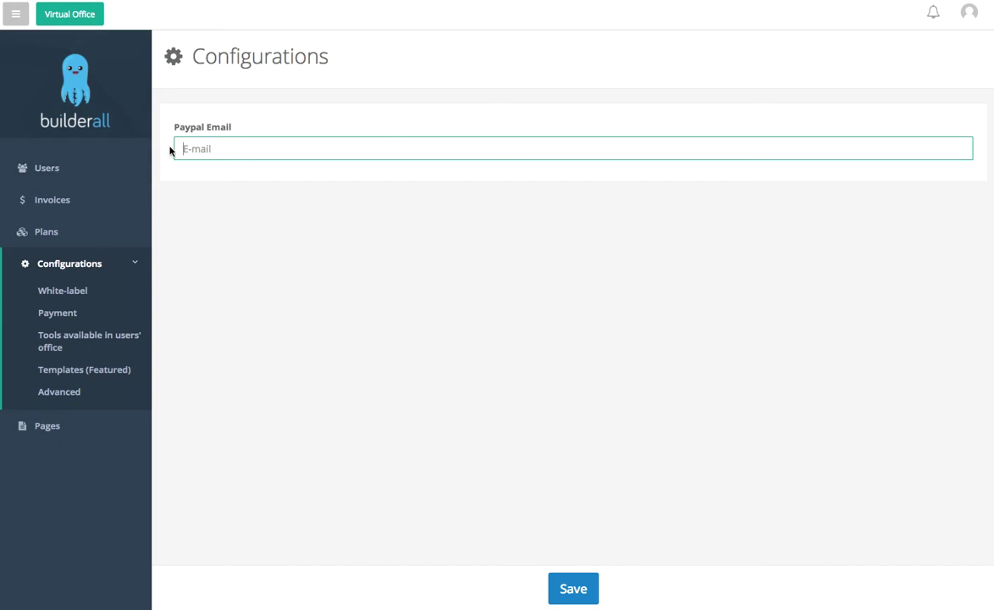
left_click(235, 259)
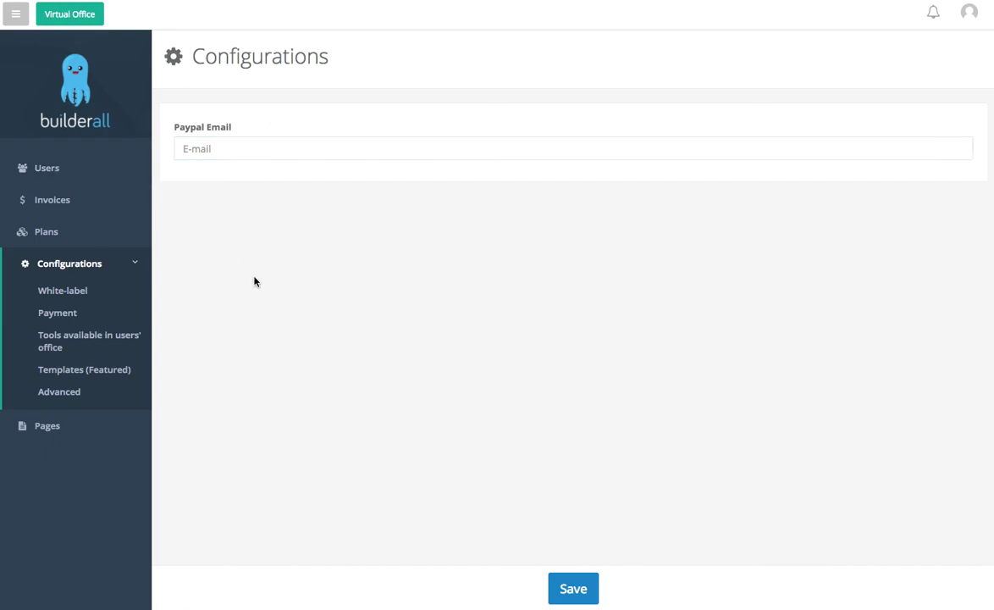
- In the tools available in users' office, disable Presentations Builder and toggle App Creator and Click Map off and back on
left_click(101, 340)
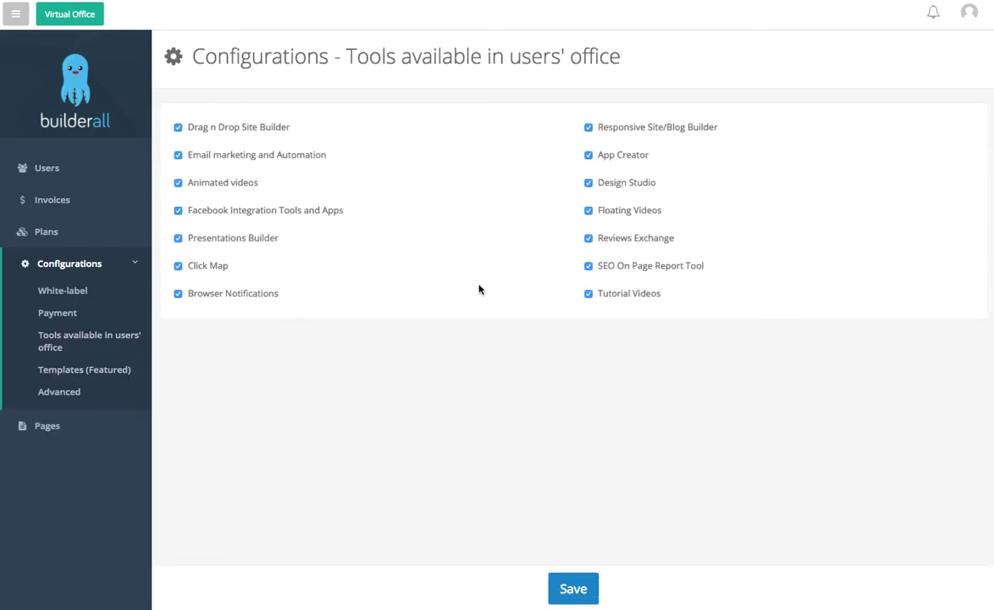
left_click(589, 155)
left_click(178, 265)
left_click(177, 239)
left_click(179, 266)
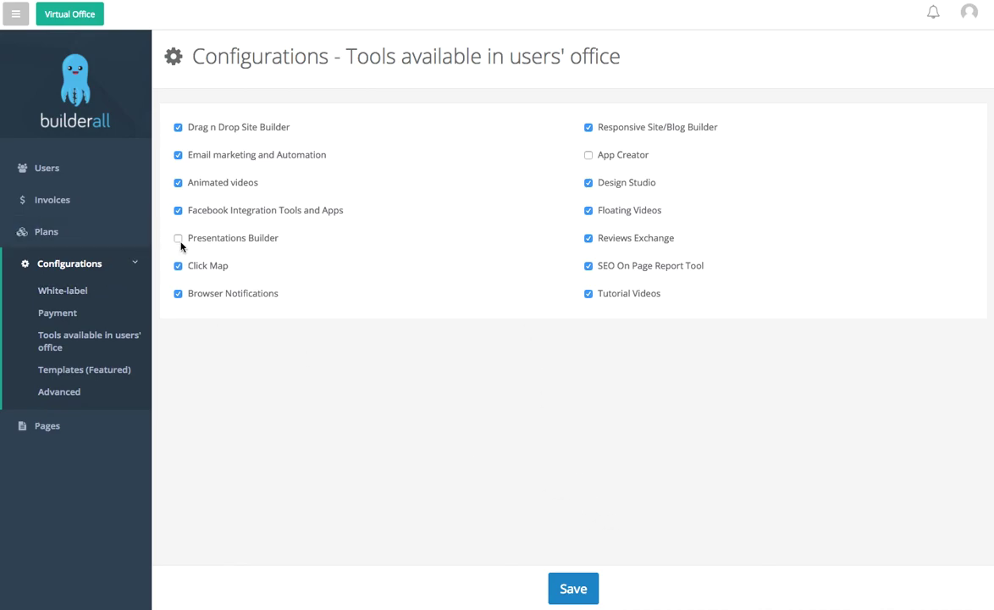
left_click(588, 157)
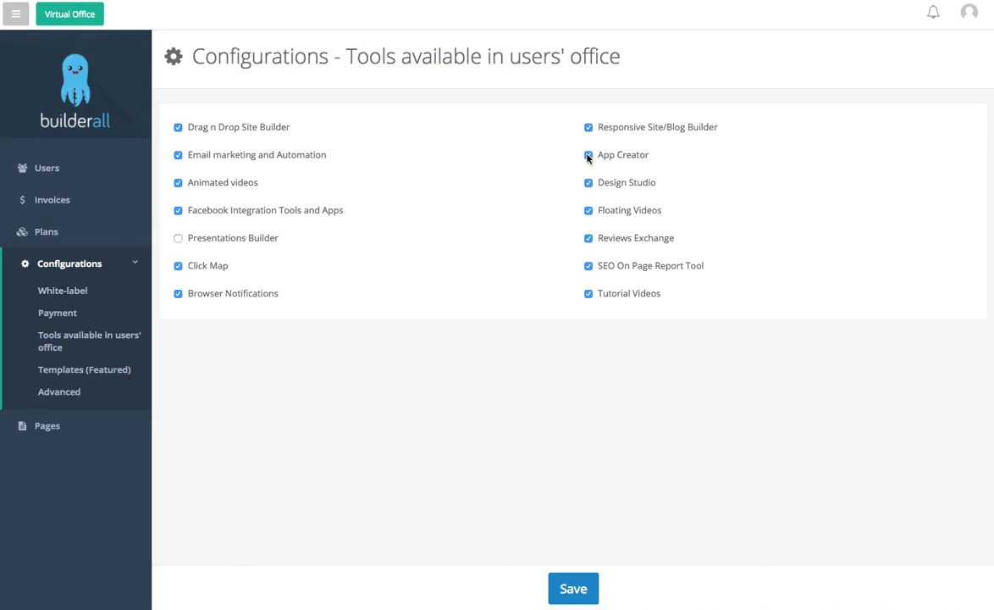
- Browse the featured templates configuration and its template categories
left_click(74, 370)
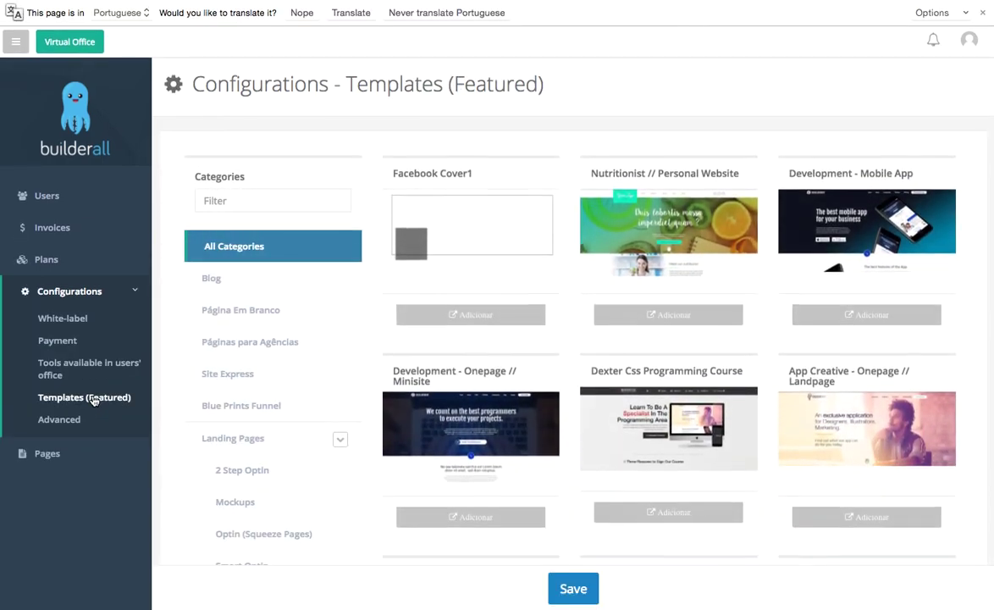
scroll(579, 362, "down", 3)
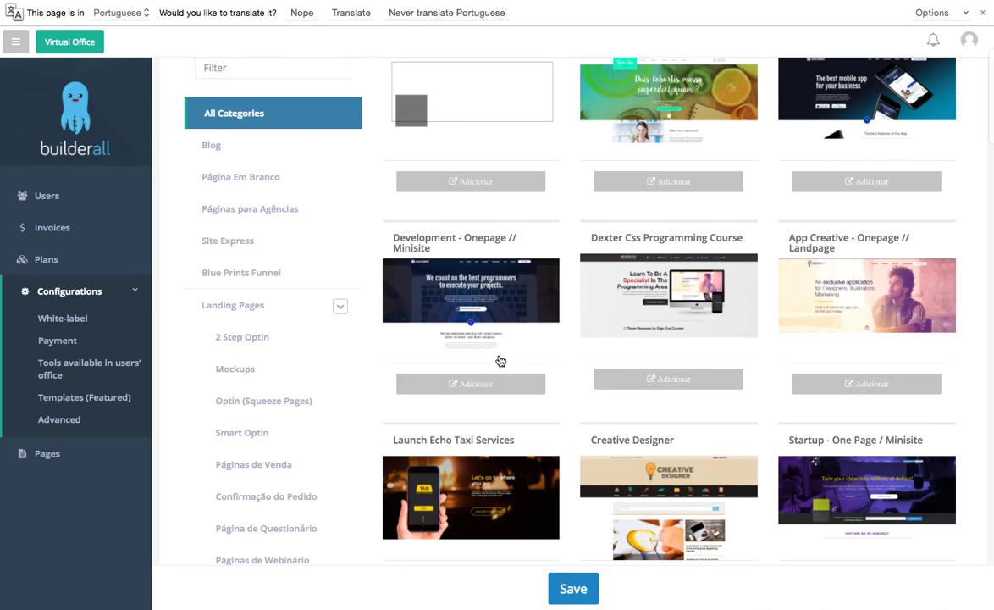
scroll(472, 441, "down", 1)
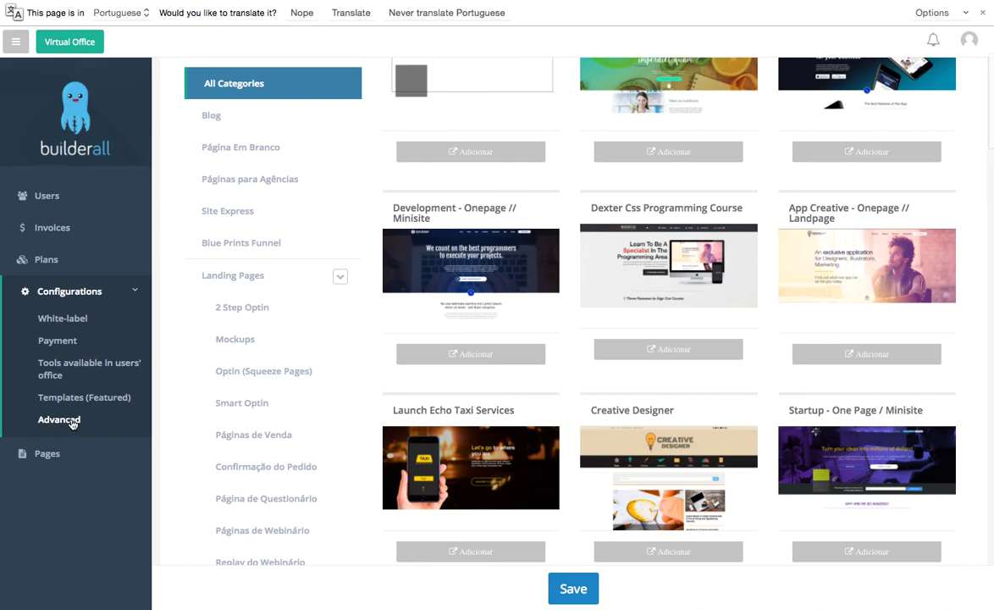
- Review the advanced configuration's terms title, terms link, redirect link after registration and Mailingboss list fields
left_click(75, 420)
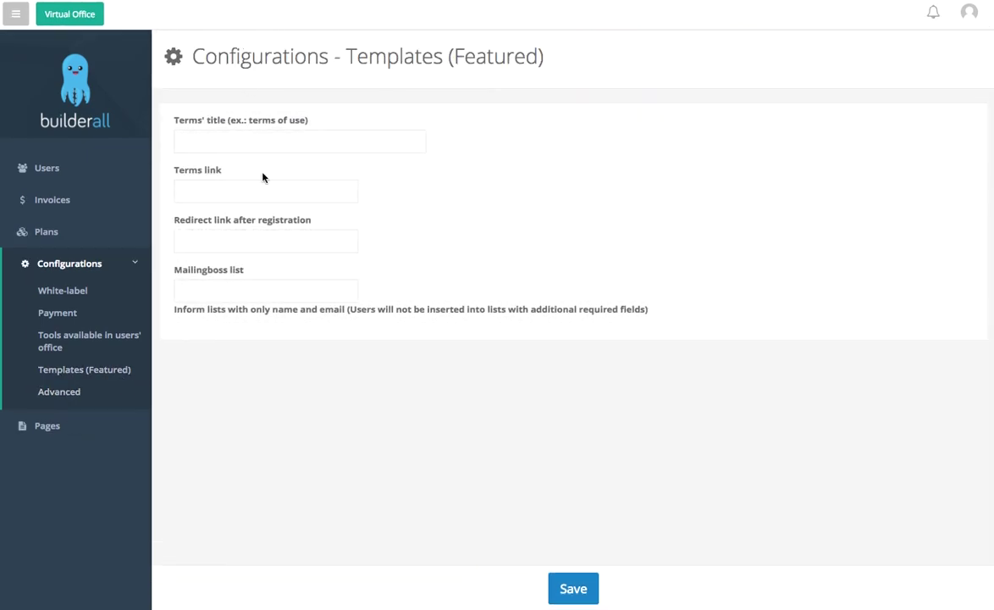
left_click(264, 287)
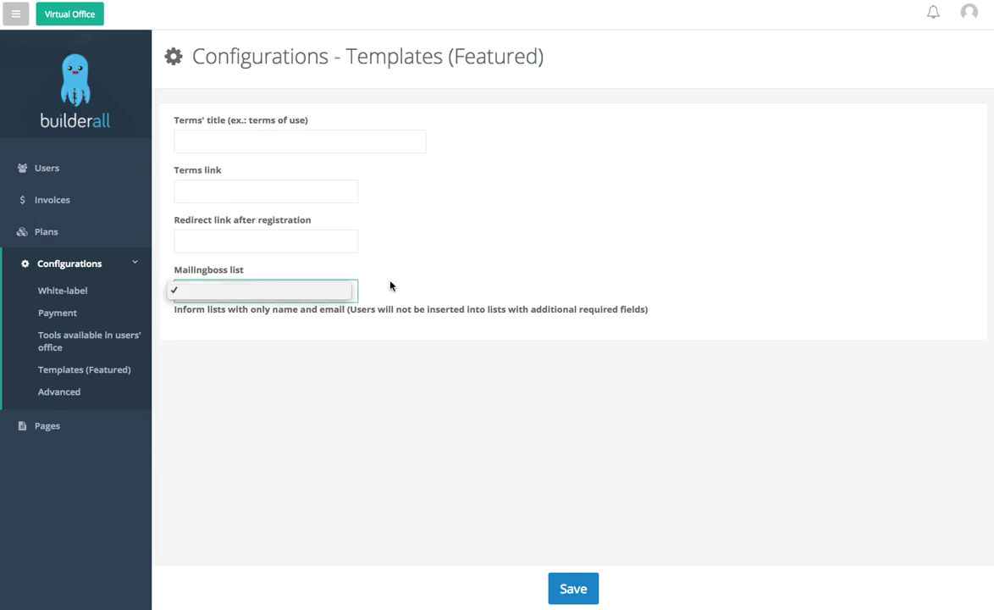
left_click(346, 292)
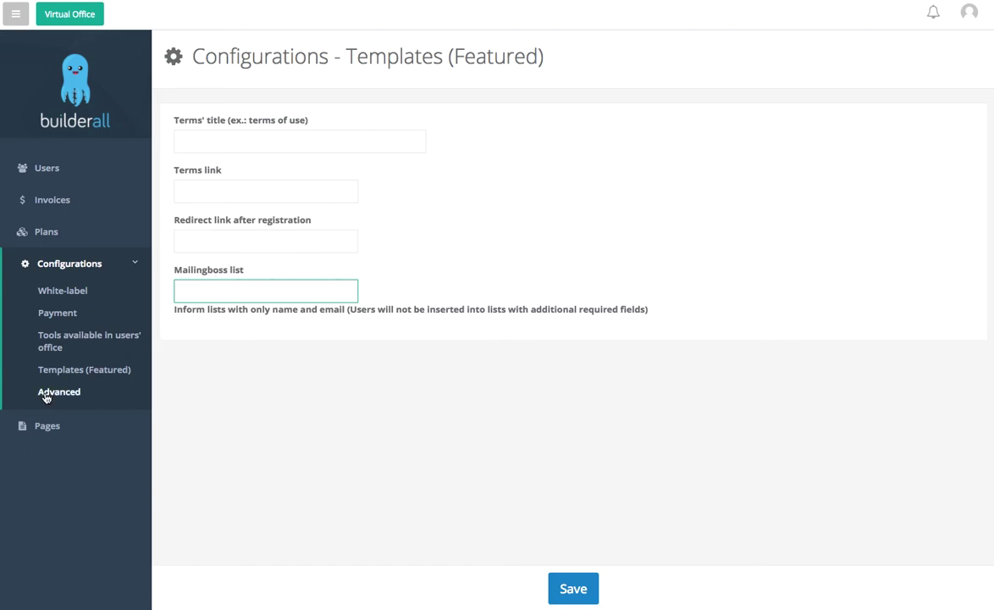
left_click(226, 238)
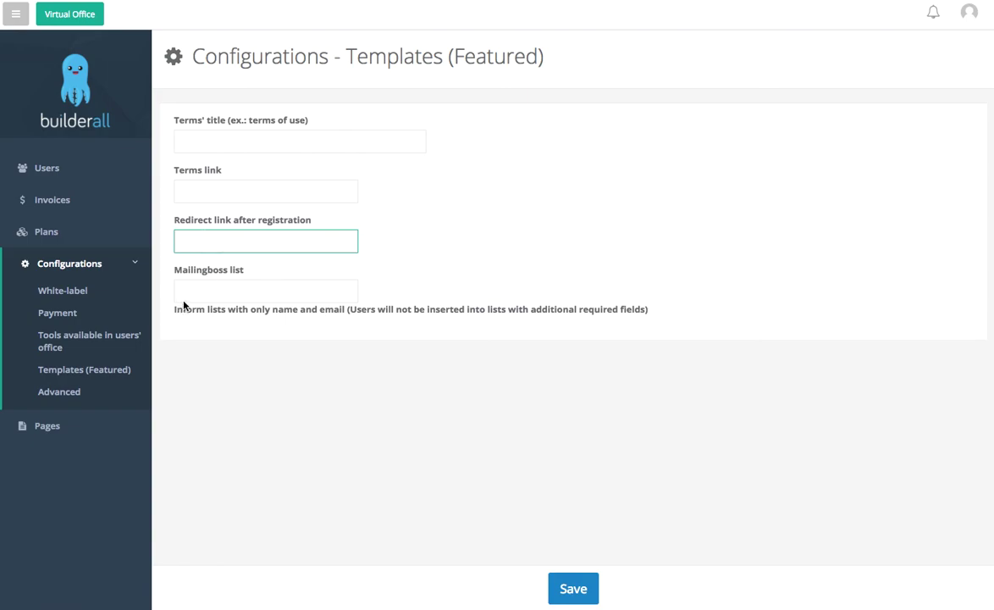
left_click(139, 266)
left_click(205, 244)
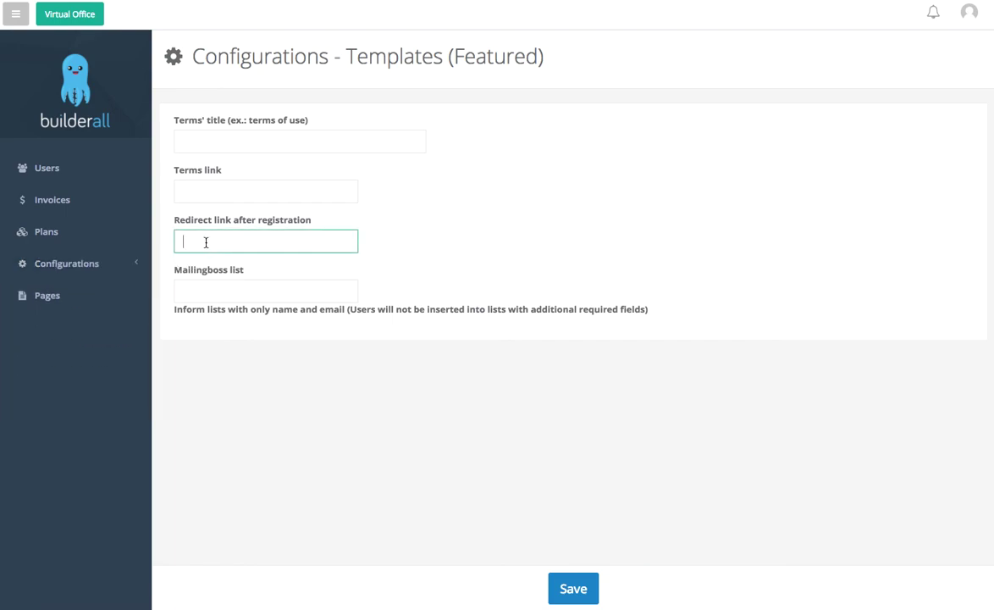
left_click(206, 194)
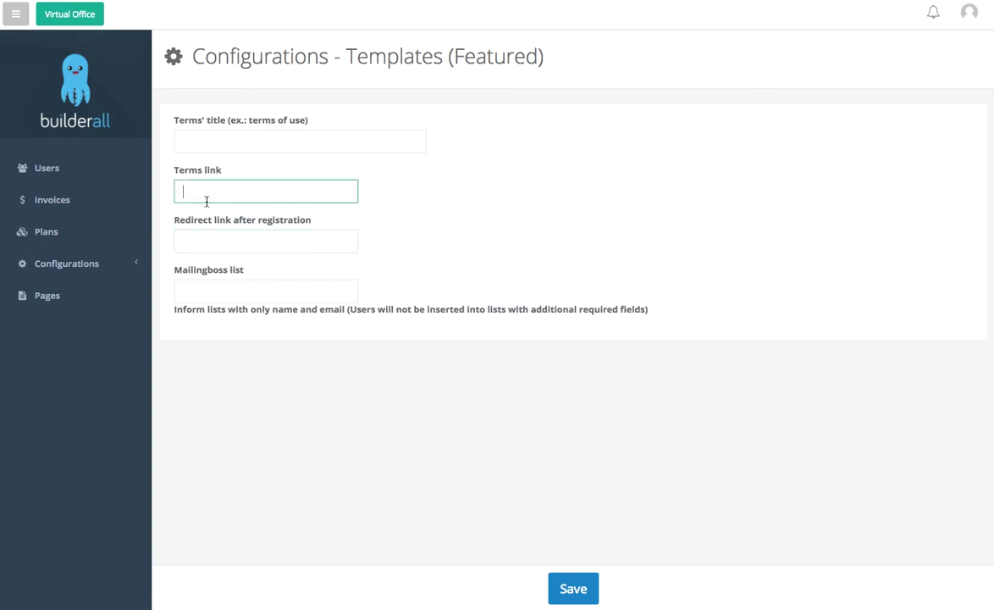
left_click(235, 135)
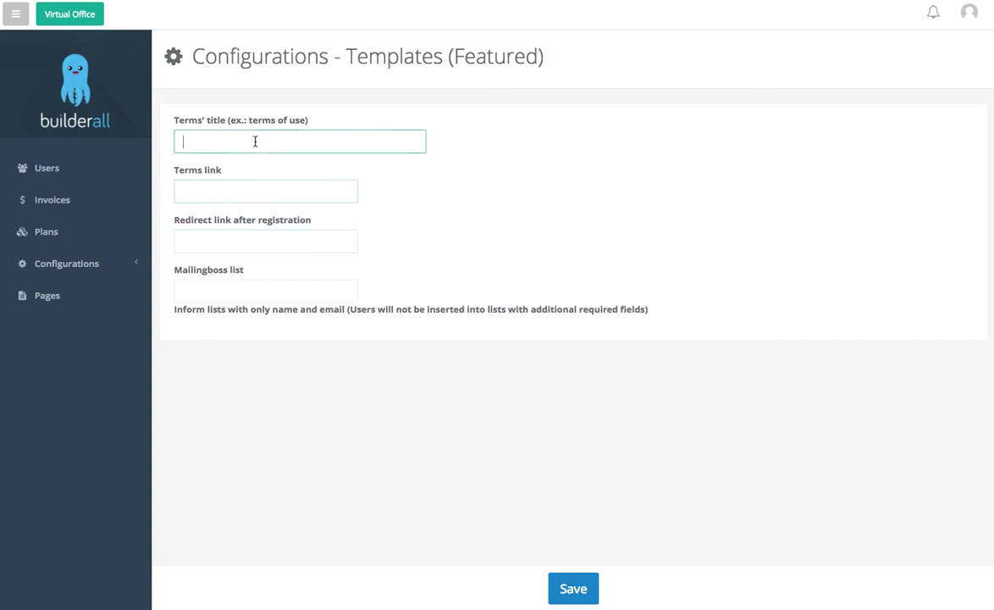
- Go to the franchise panel's Pages section and open a blank form for adding a page
left_click(61, 276)
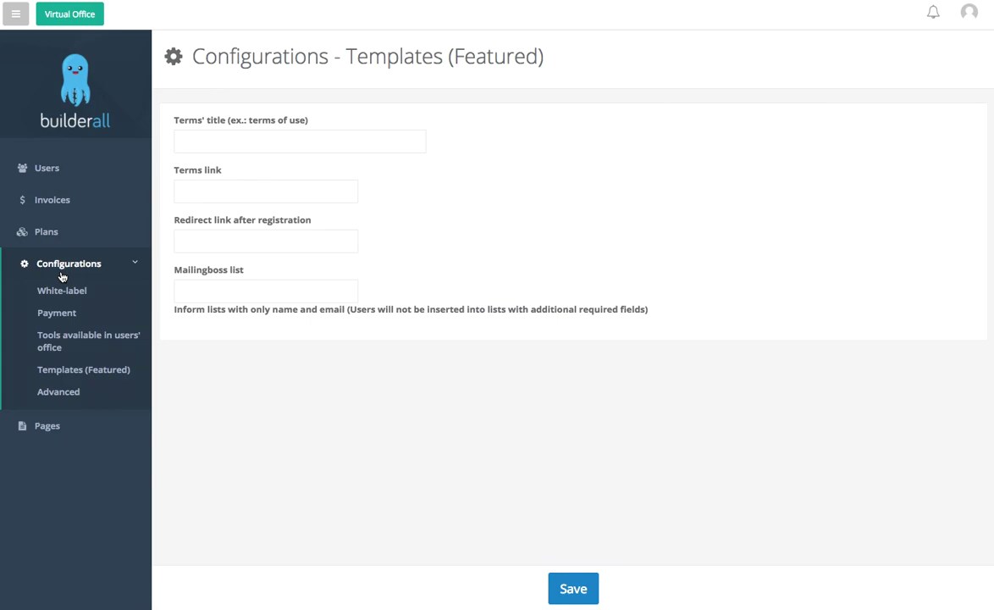
left_click(62, 276)
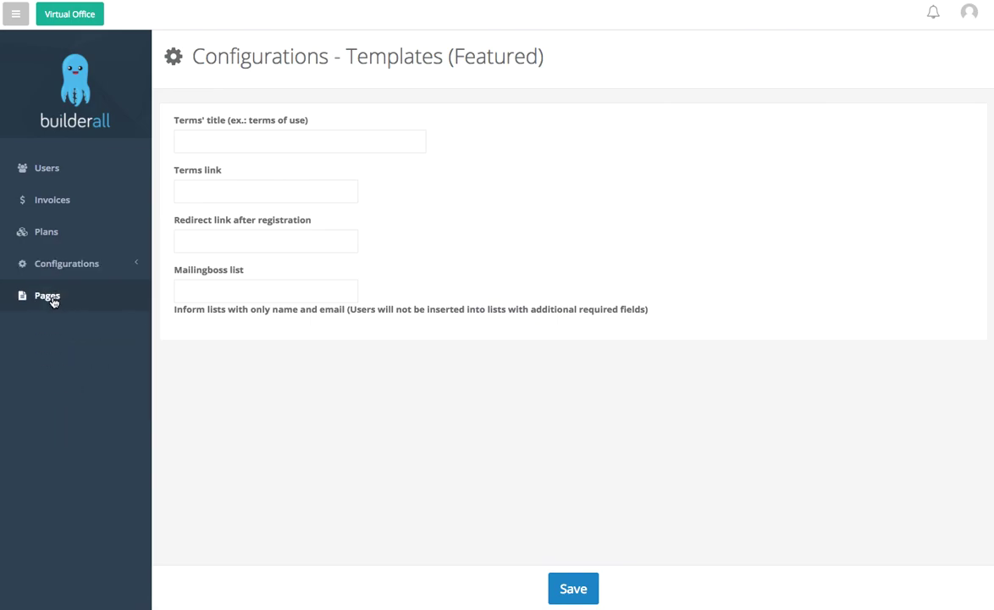
left_click(51, 298)
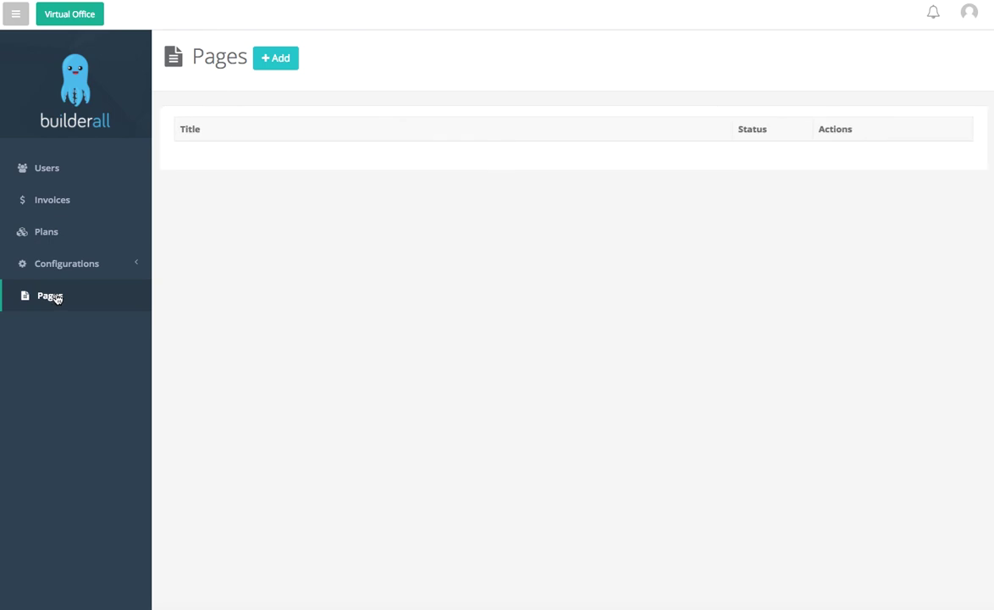
left_click(286, 63)
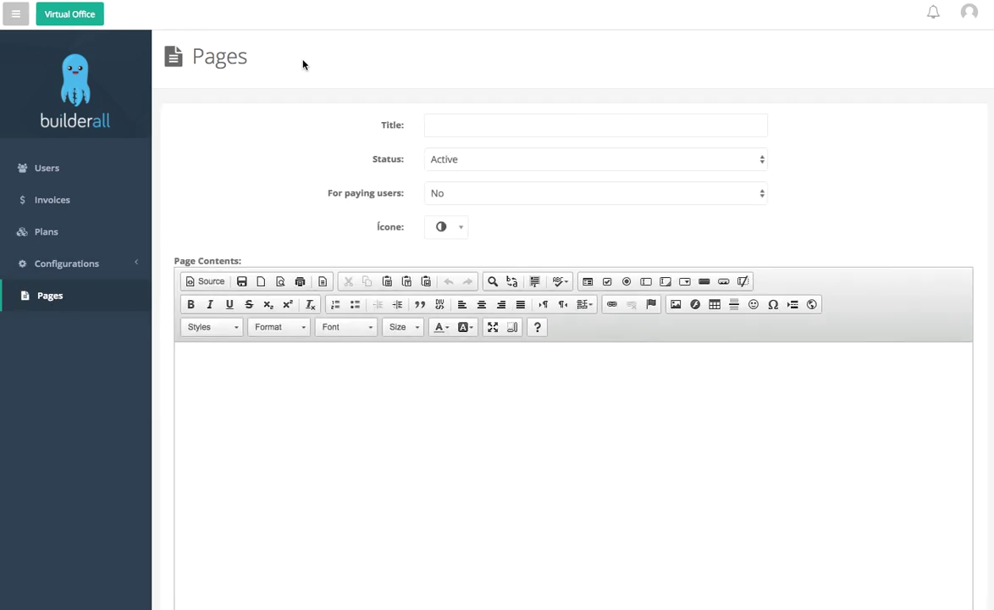